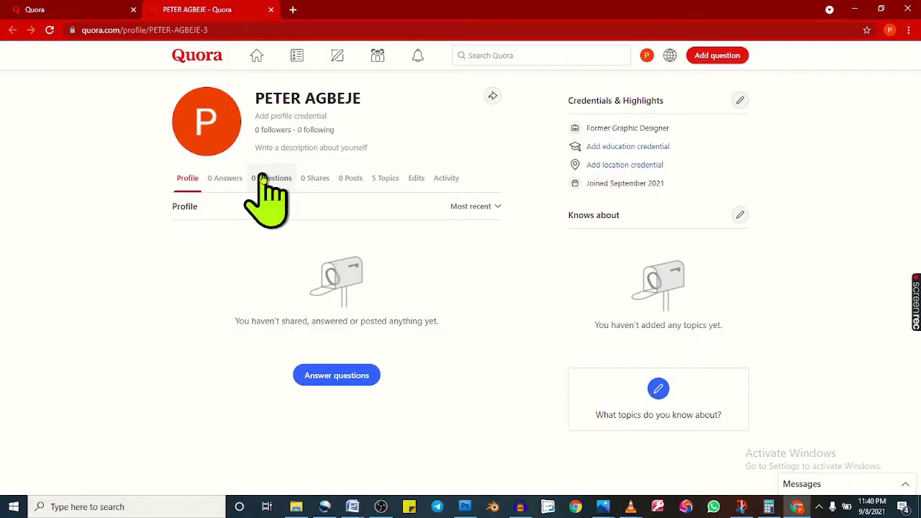
- Upload the 'Make Money Online' image from Pictures as the Quora profile photo
left_click(206, 123)
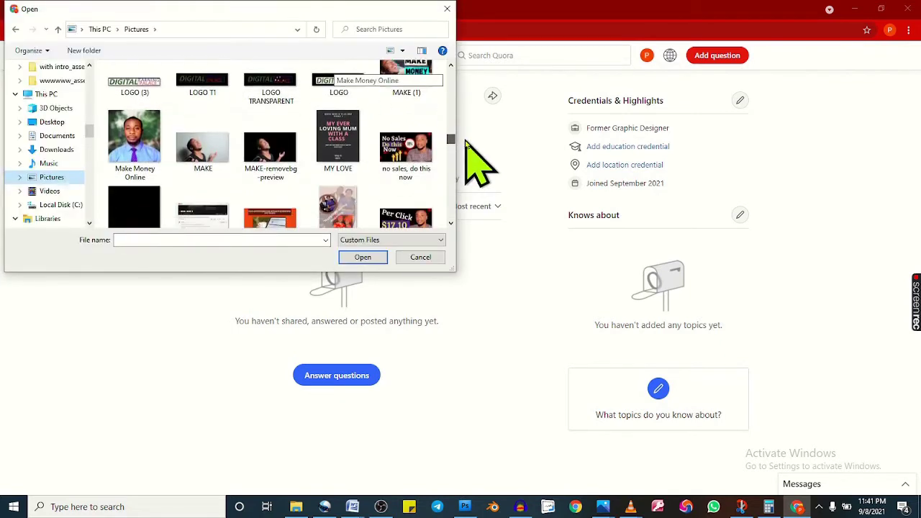
left_click(134, 148)
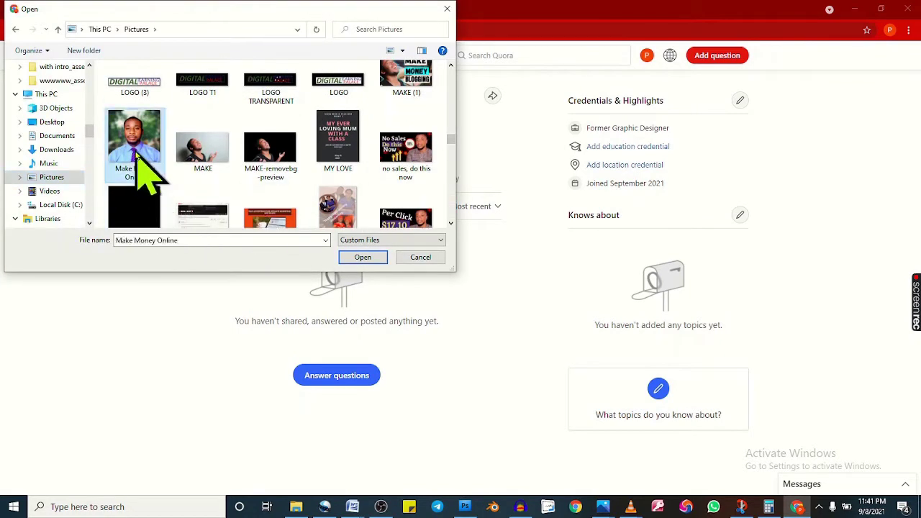
left_click(369, 260)
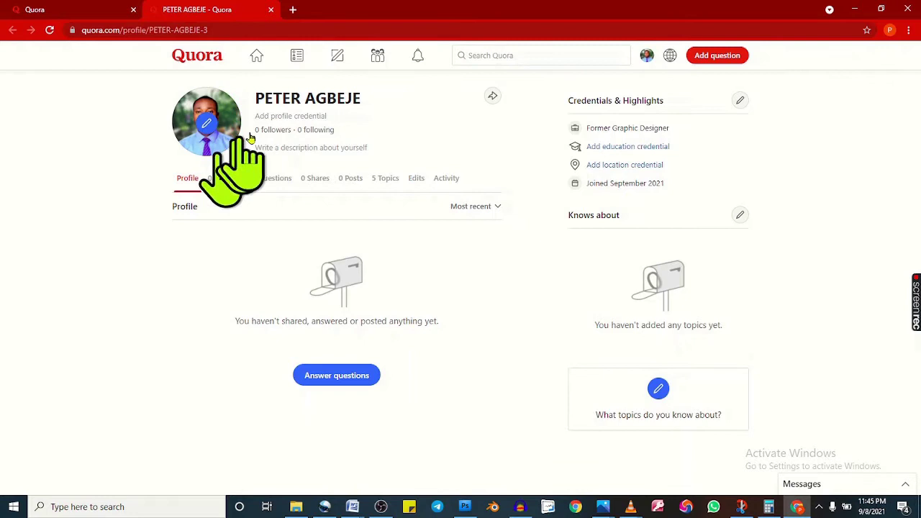
- Save the profile credential '4 Years+ as a Graphic Designer' and return to the home feed
left_click(297, 117)
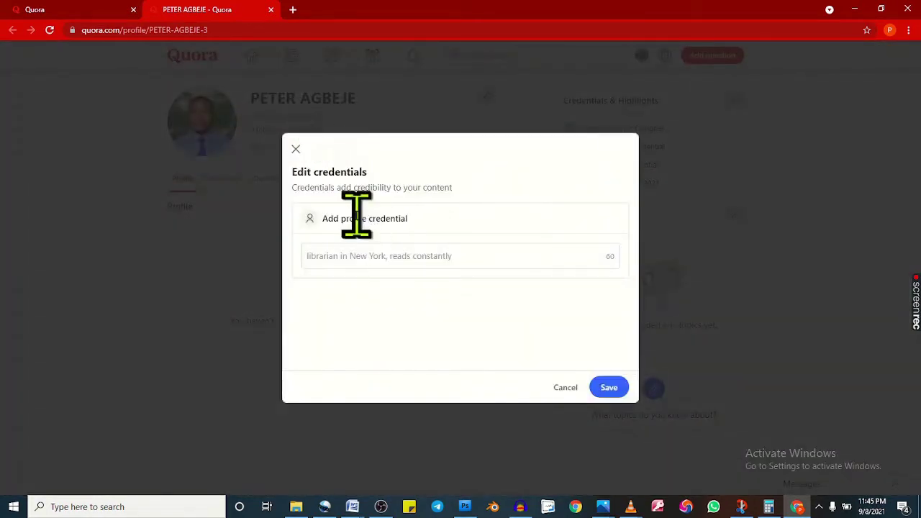
left_click(402, 255)
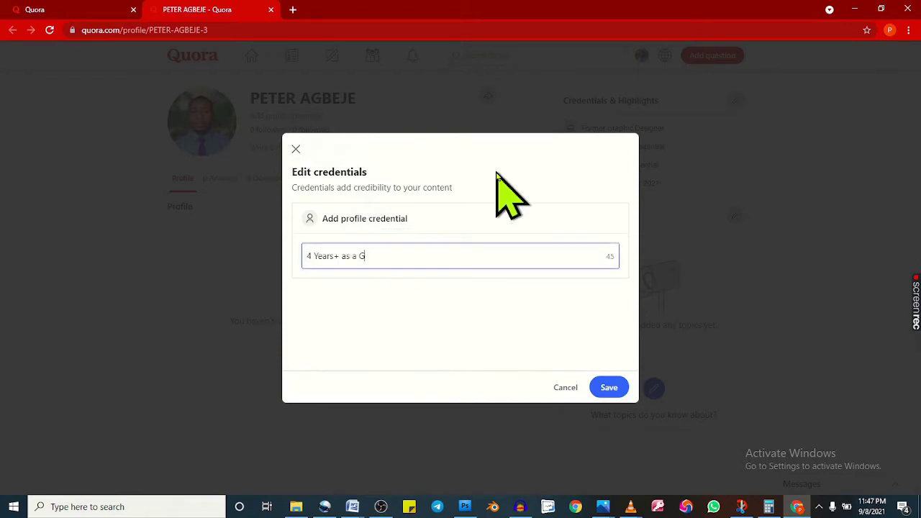
type("raphic designer")
key("Left")
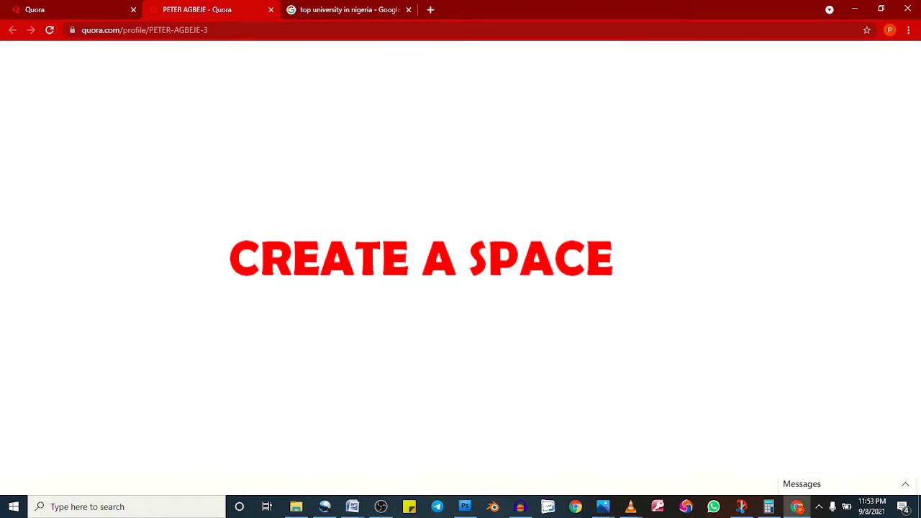
left_click(251, 55)
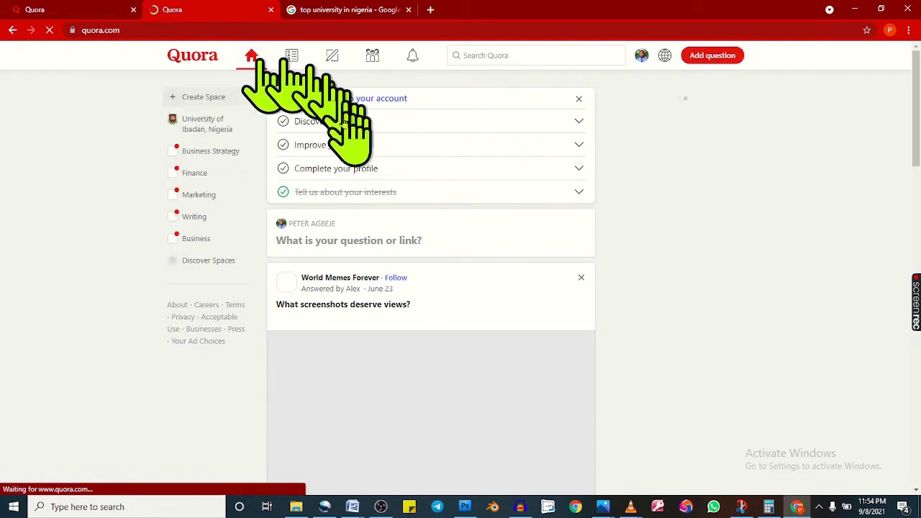
- Create the 'Graphic Design Techniques' Space, reusing its name as the brief description, skipping imports and invites
left_click(215, 101)
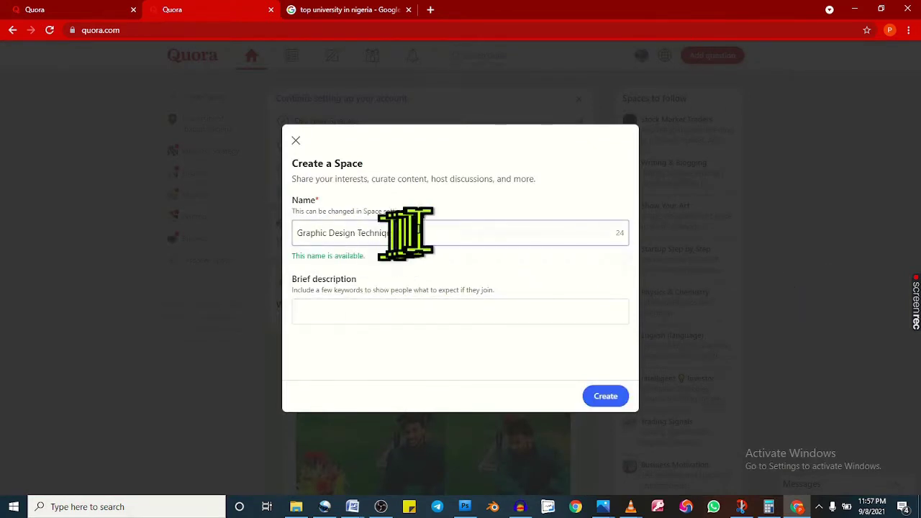
key("ctrl+a")
key("ctrl+c")
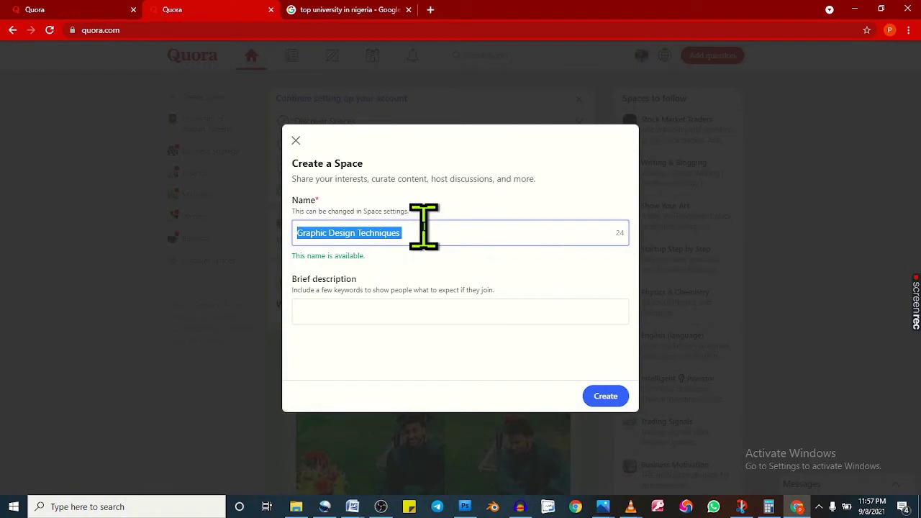
left_click(374, 311)
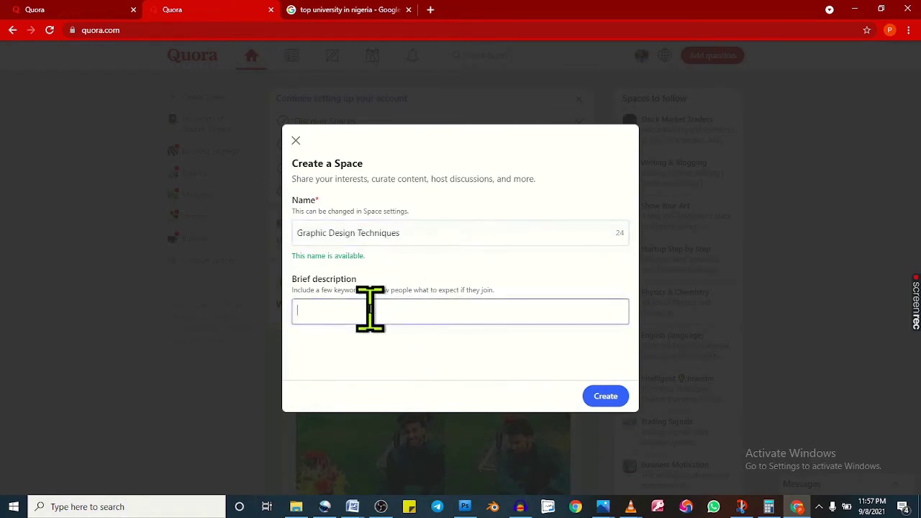
key("ctrl+v")
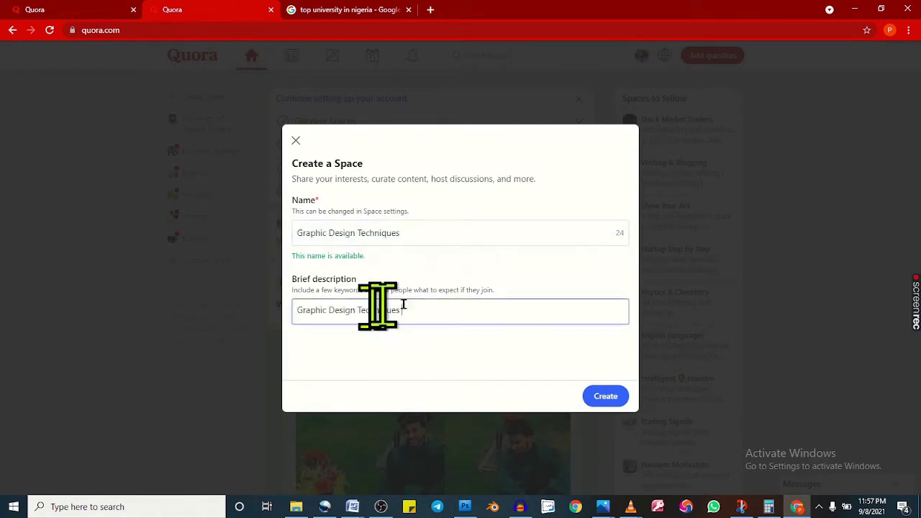
left_click(599, 396)
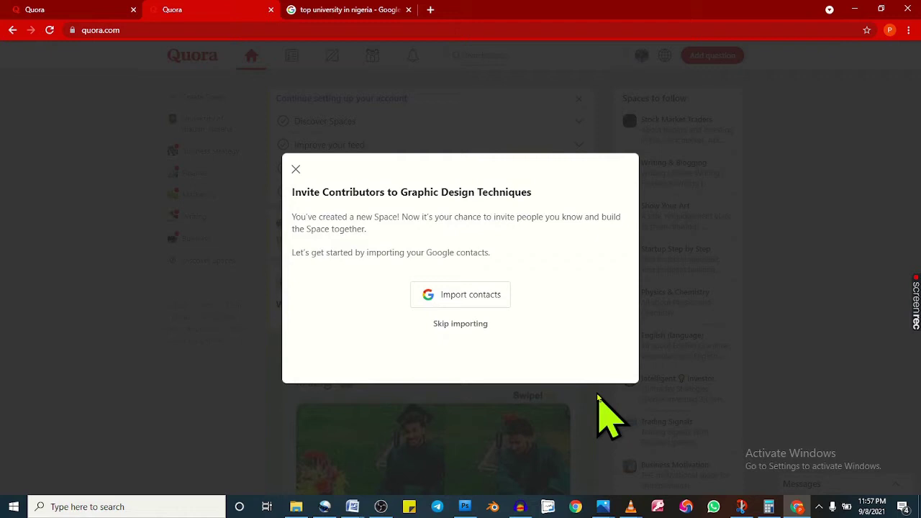
left_click(460, 324)
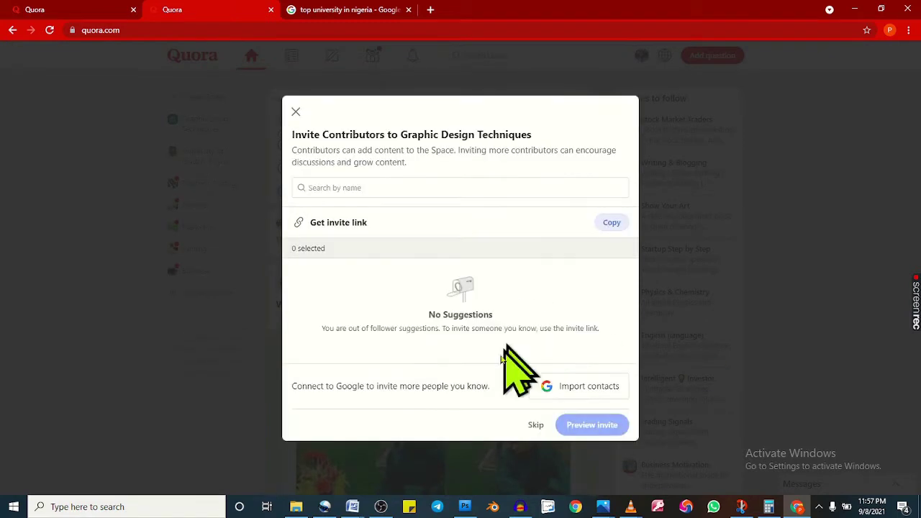
left_click(535, 426)
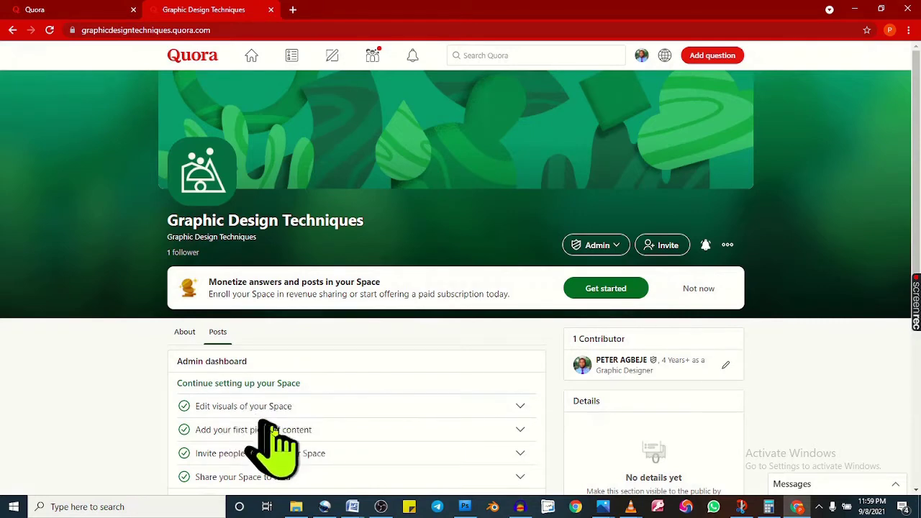
- Search Quora for 'what is graphic design' and scroll through the matching questions
scroll(918, 232, "down", 2)
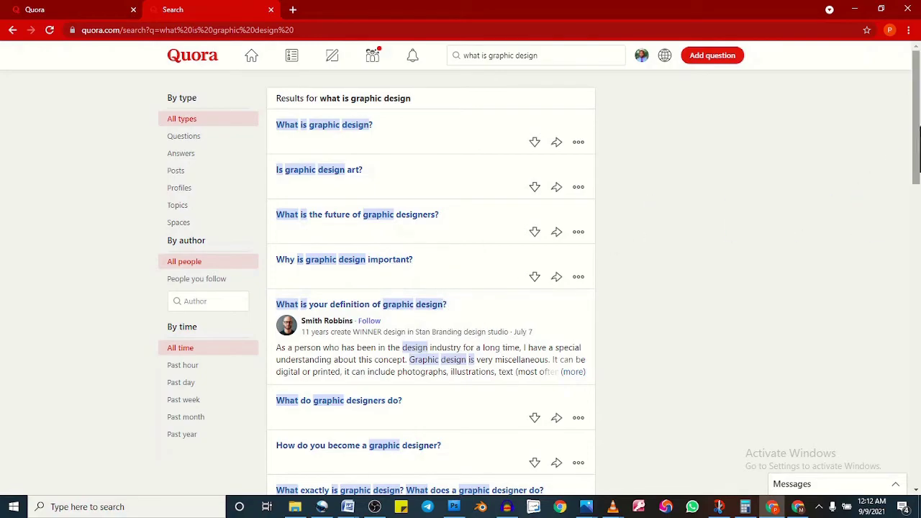
- Open the 'What is graphic design?' question page from the results
left_click_drag(918, 143, 895, 216)
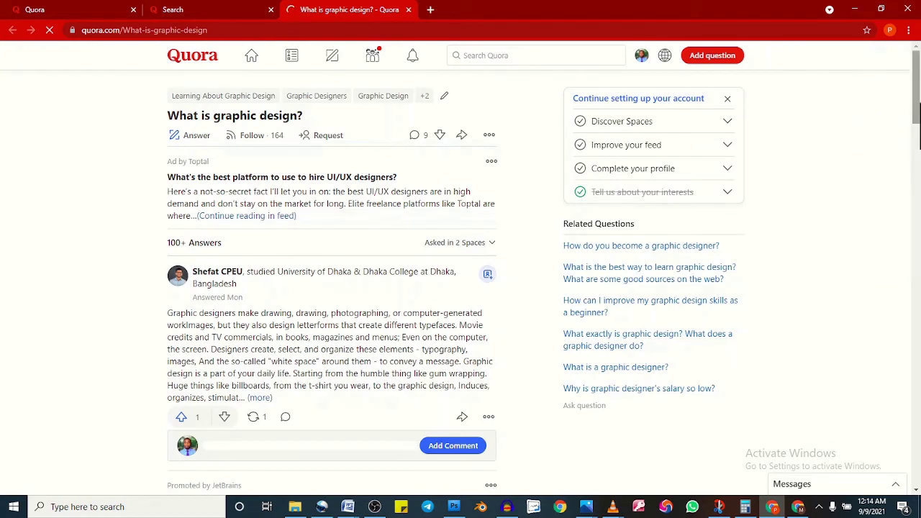
- Scroll through the answers to 'What is graphic design?' and open semrush.com in a new tab
left_click_drag(920, 140, 919, 161)
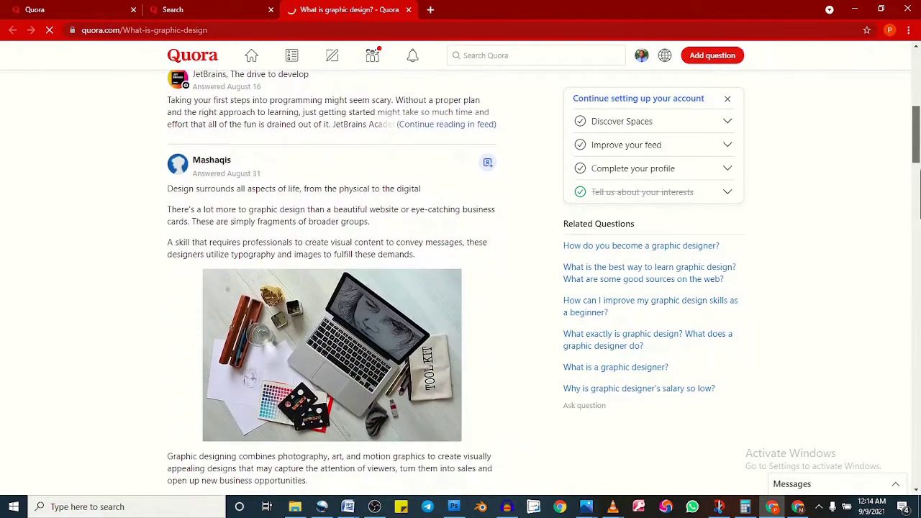
left_click_drag(919, 161, 920, 183)
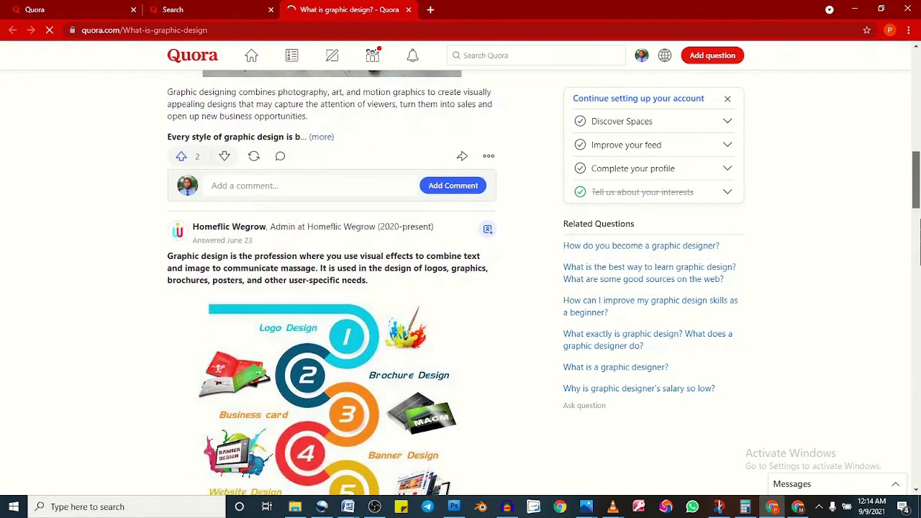
scroll(461, 288, "down", 4)
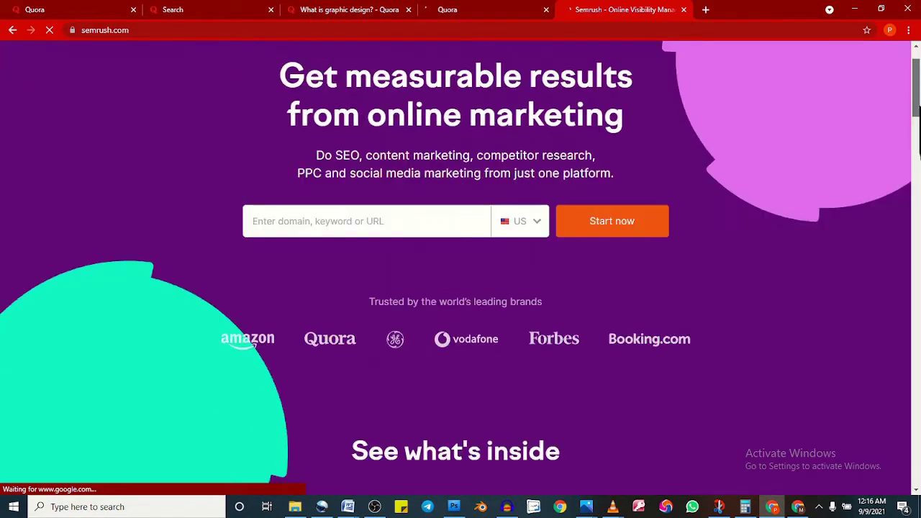
- Scroll down the Semrush homepage's feature list, then return to the Quora search results
scroll(460, 287, "down", 5)
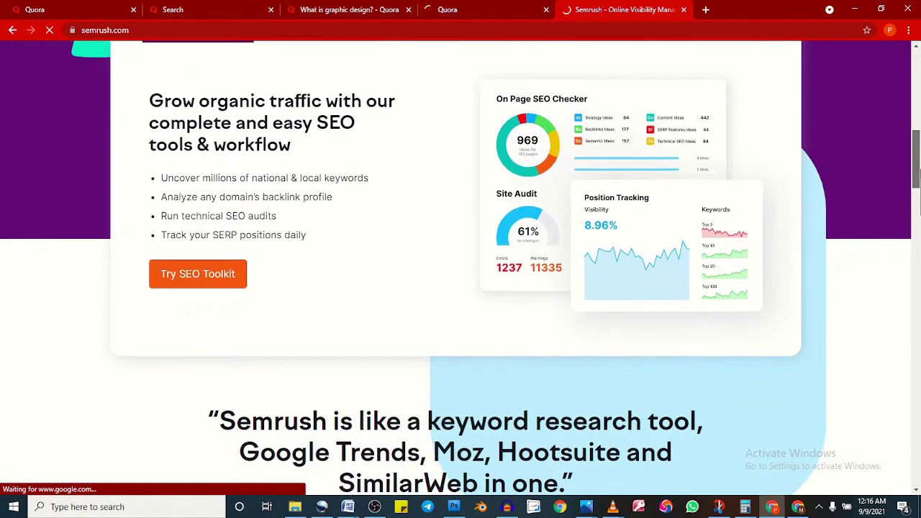
scroll(461, 288, "up", 1)
scroll(461, 288, "down", 1)
scroll(460, 288, "down", 2)
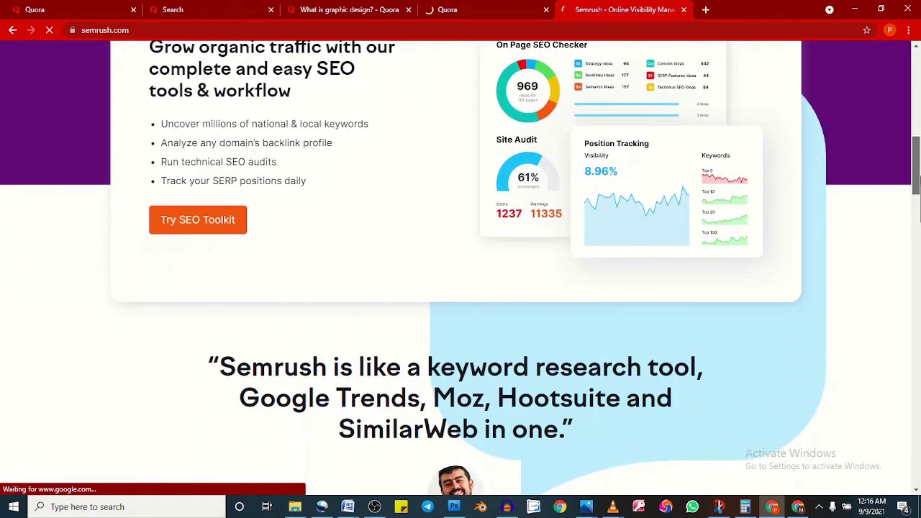
scroll(461, 288, "down", 2)
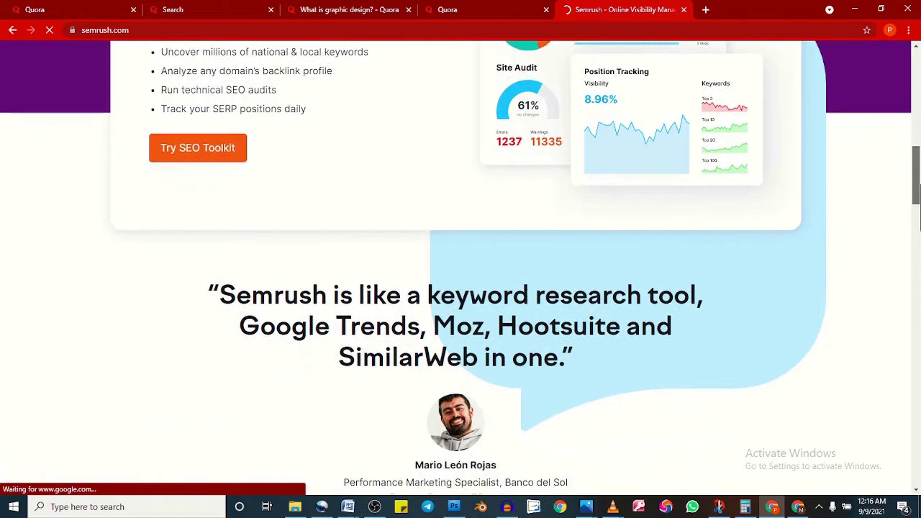
scroll(460, 288, "down", 2)
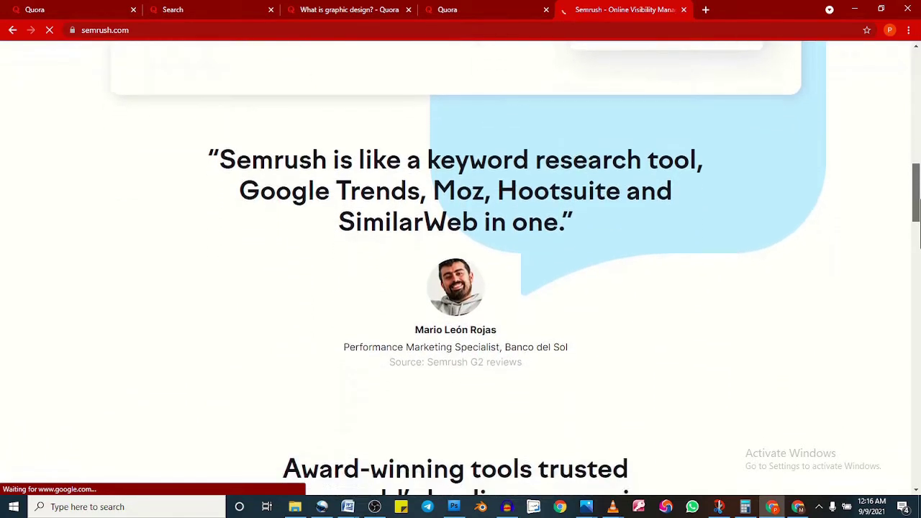
scroll(461, 288, "down", 1)
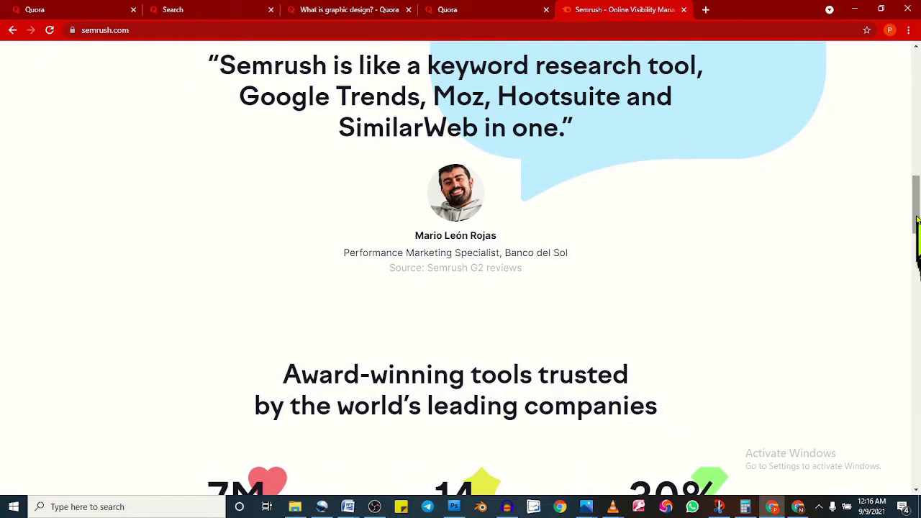
scroll(918, 220, "down", 1)
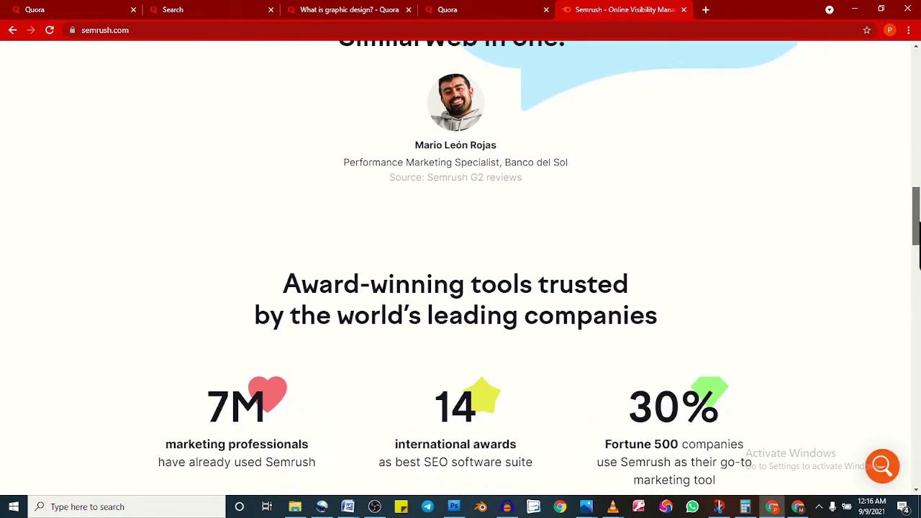
scroll(918, 255, "down", 3)
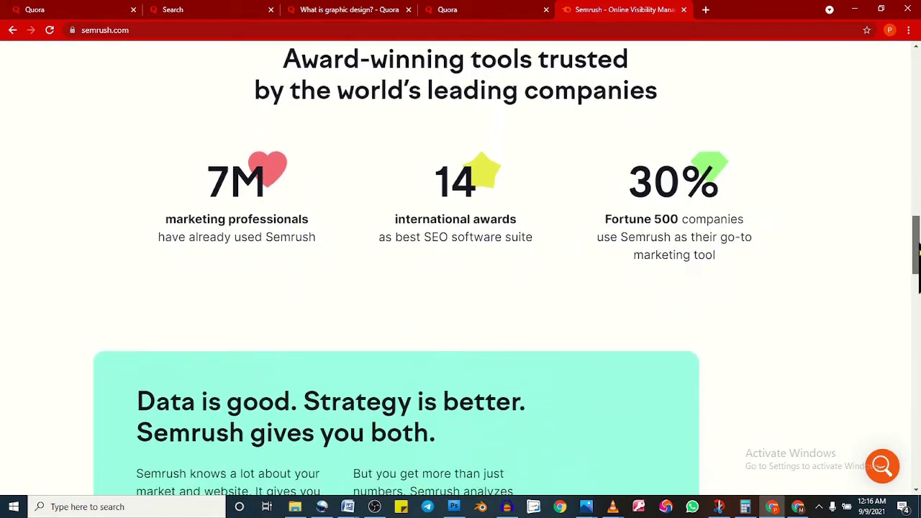
scroll(918, 248, "down", 2)
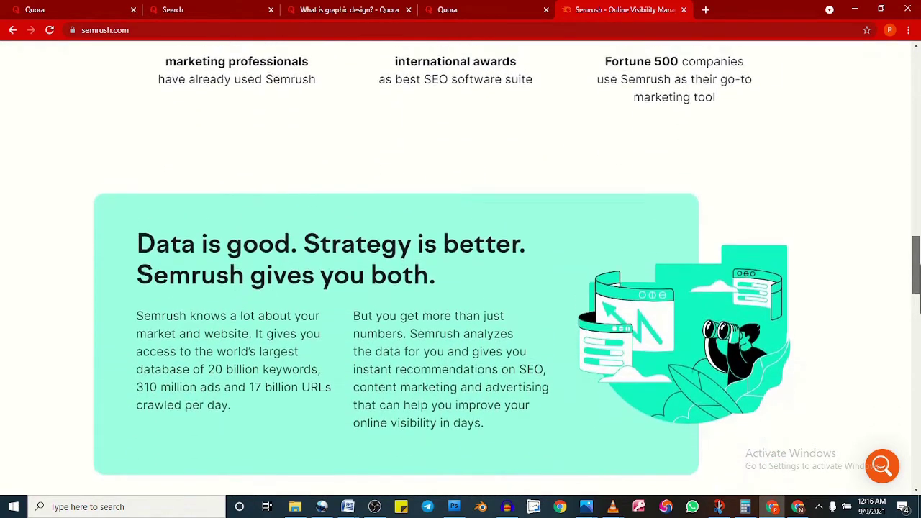
scroll(919, 266, "down", 1)
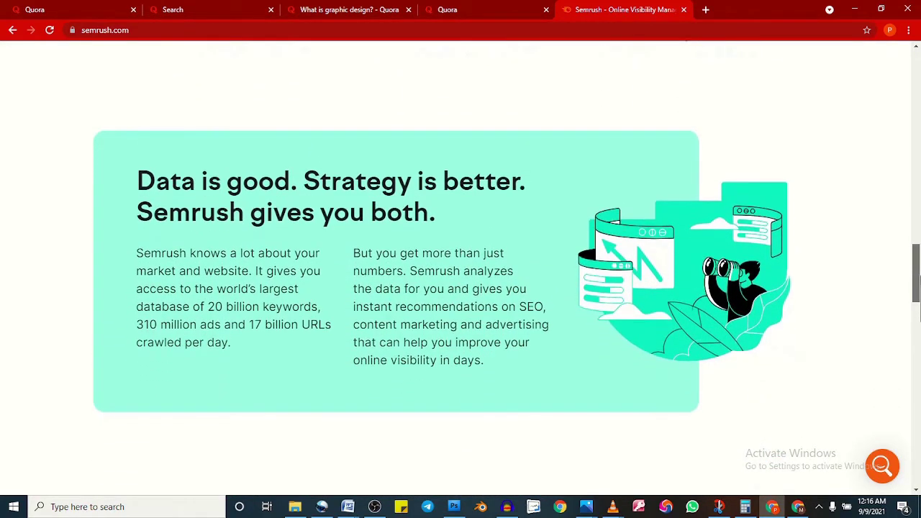
scroll(460, 274, "down", 1)
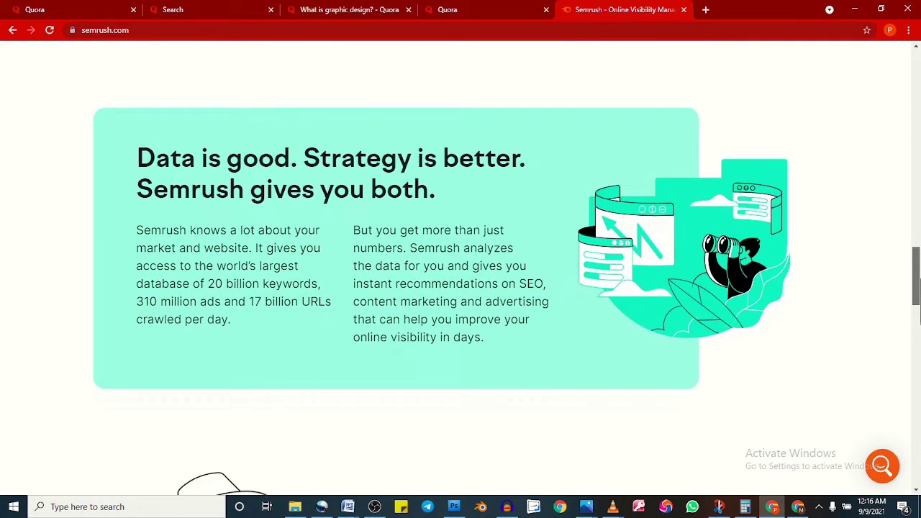
scroll(460, 273, "down", 1)
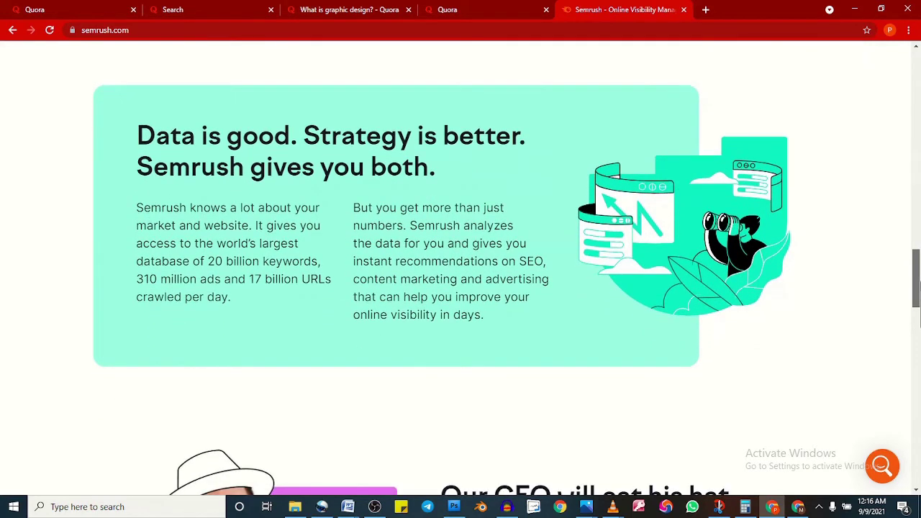
scroll(461, 274, "down", 2)
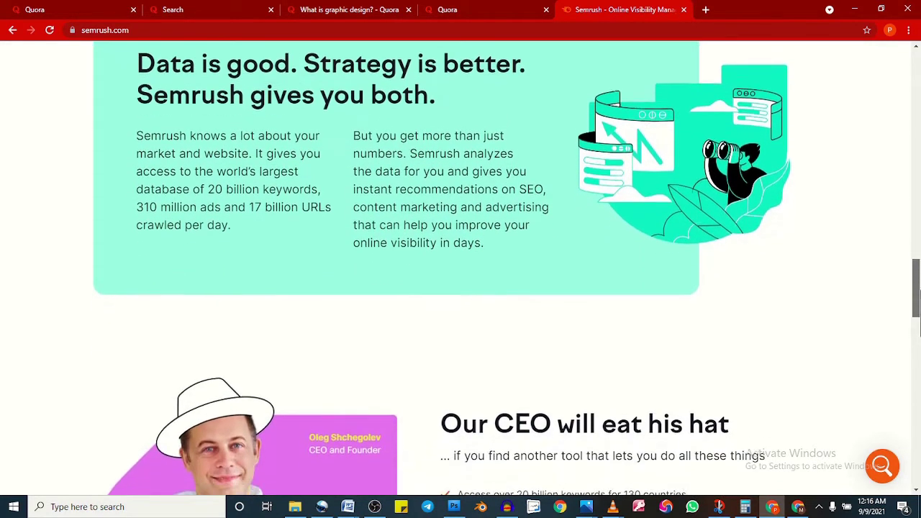
scroll(460, 273, "down", 2)
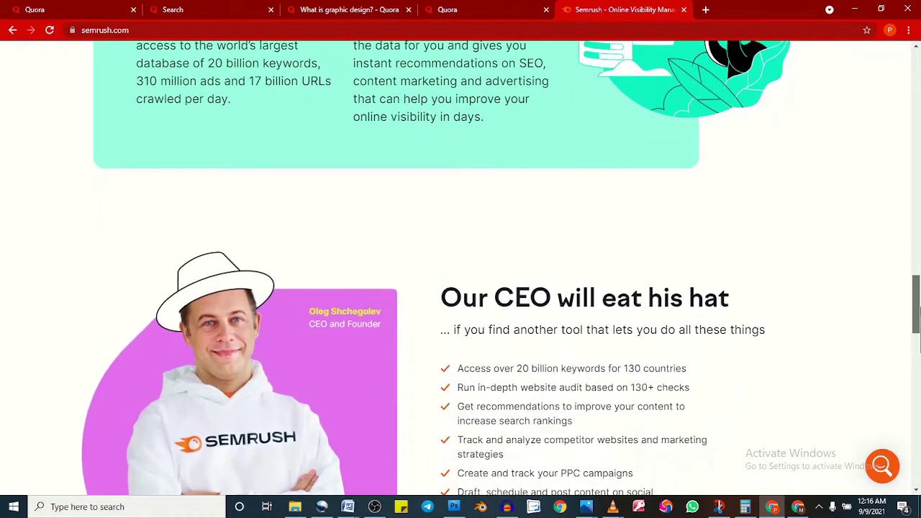
scroll(460, 274, "down", 1)
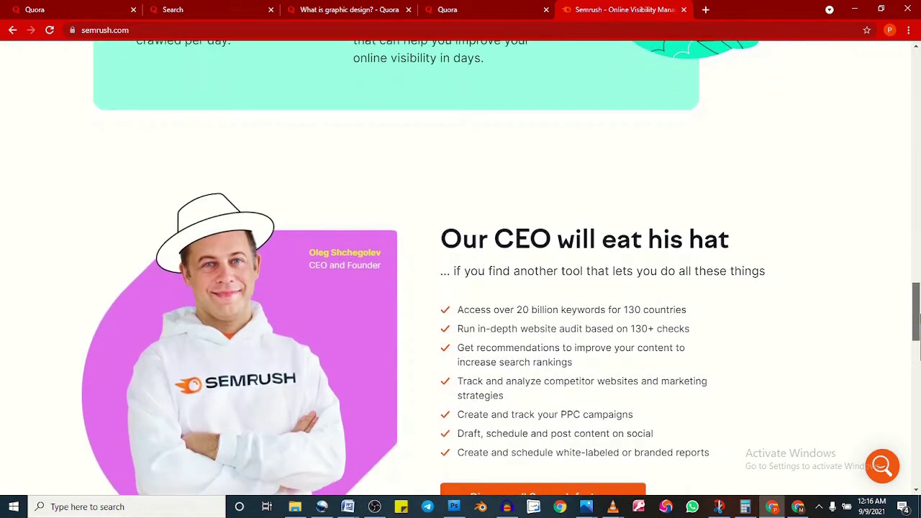
scroll(461, 273, "down", 1)
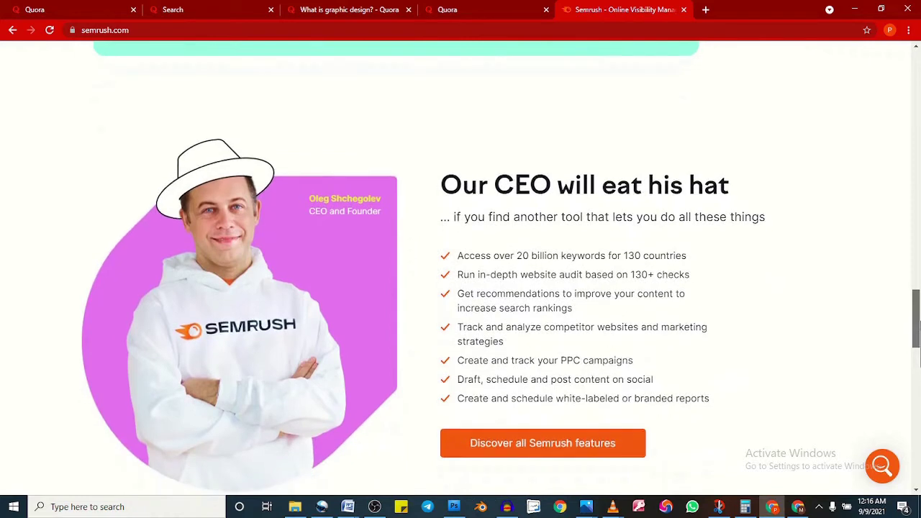
scroll(461, 274, "down", 3)
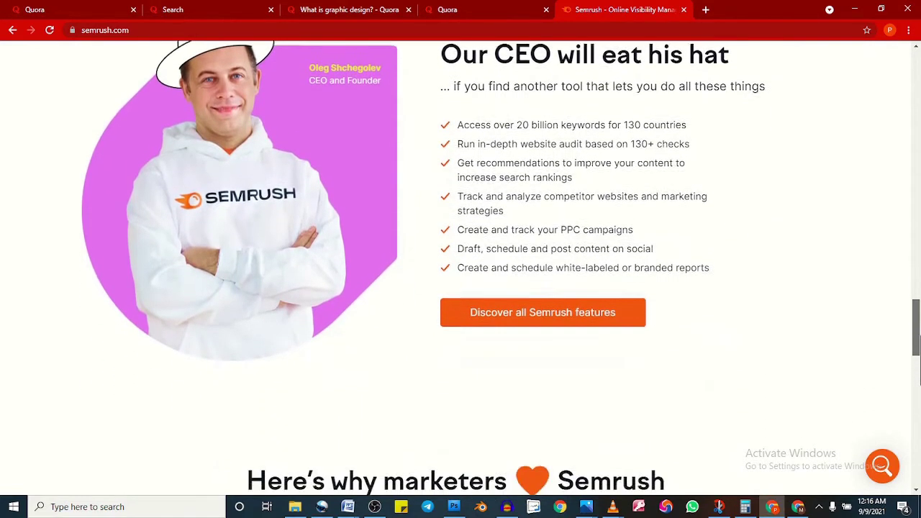
scroll(461, 273, "down", 5)
- Create a Quora Ads account for the Professional and B2B graphic design business, billed from Nigeria in USD
left_click(223, 10)
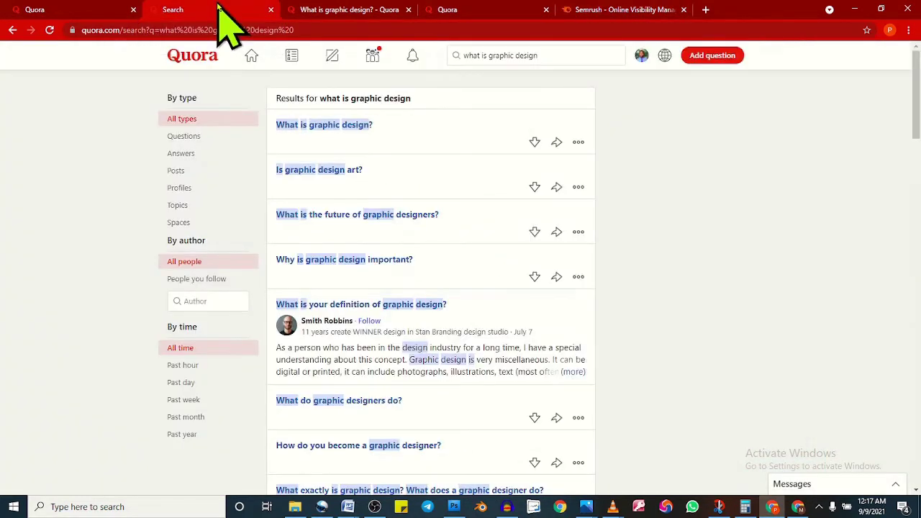
left_click(643, 58)
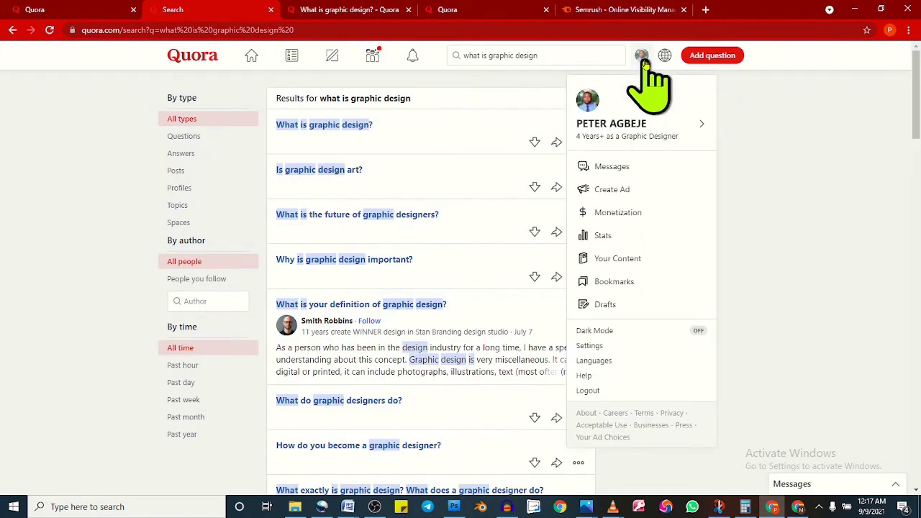
left_click(626, 193)
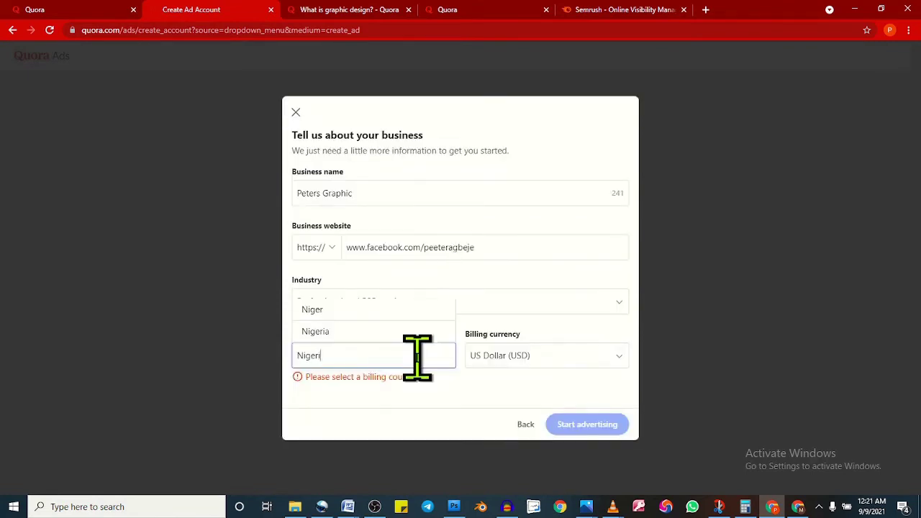
type("a")
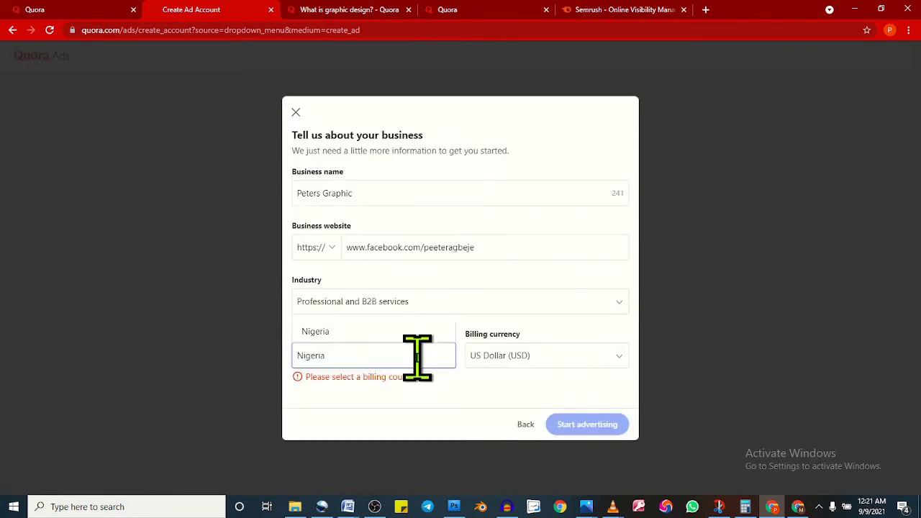
left_click(342, 332)
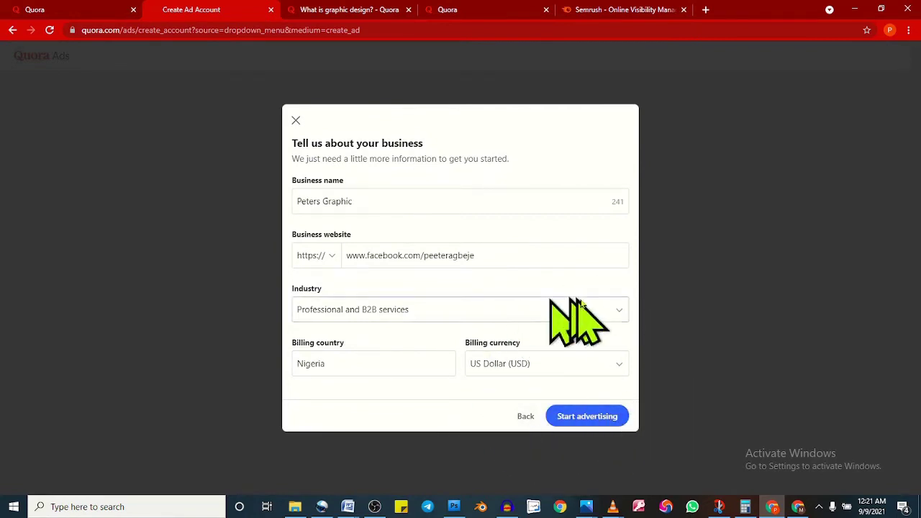
left_click(618, 417)
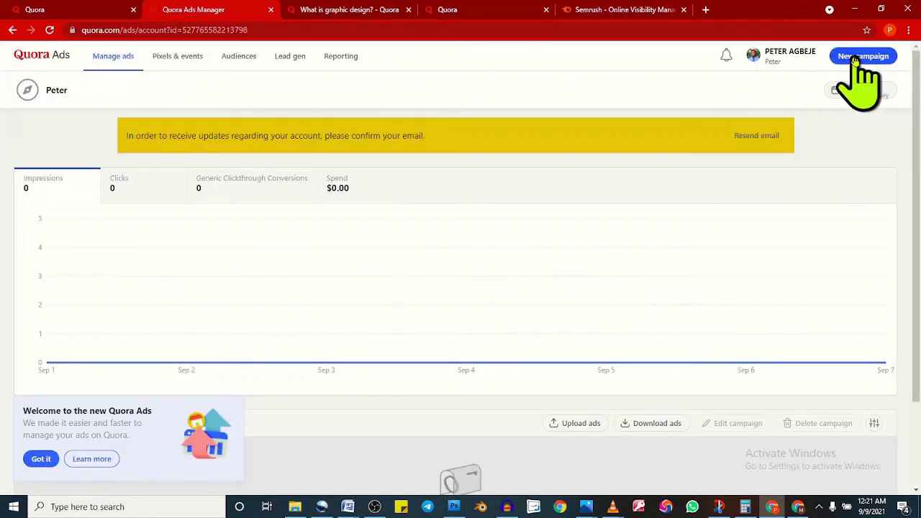
- Create the campaign 'First Ad copy' with a 150 US dollar daily maximum budget
left_click(855, 61)
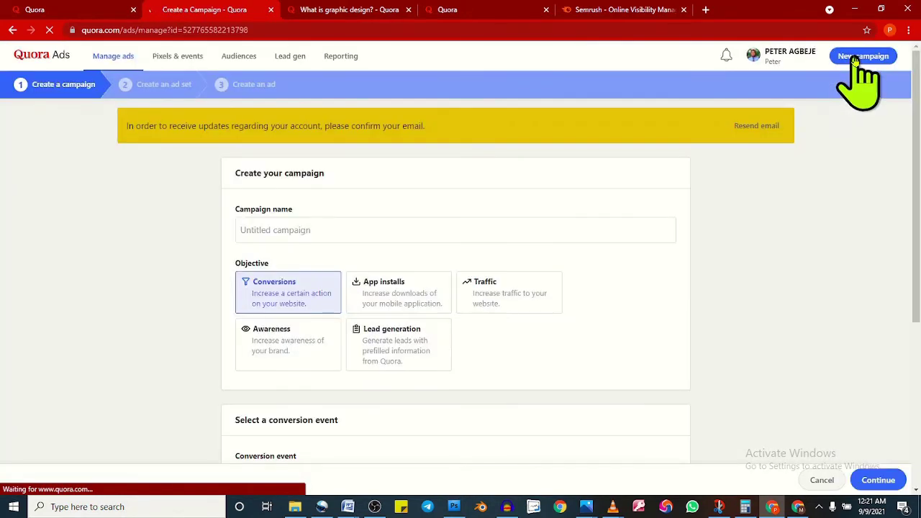
left_click(330, 230)
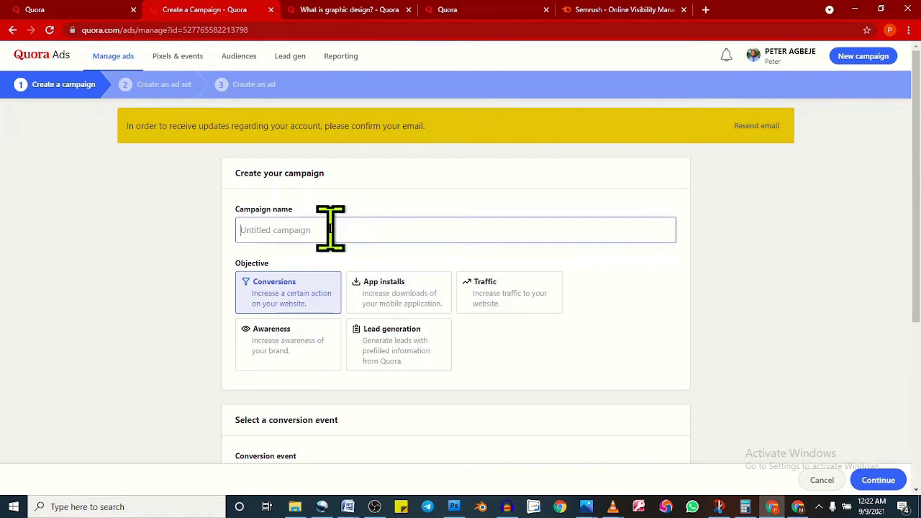
type("First Ad copy")
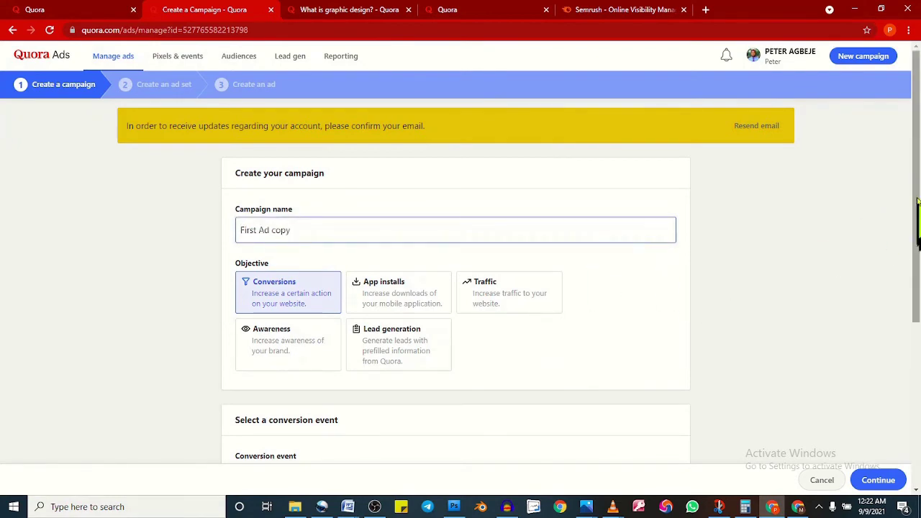
left_click_drag(918, 187, 918, 357)
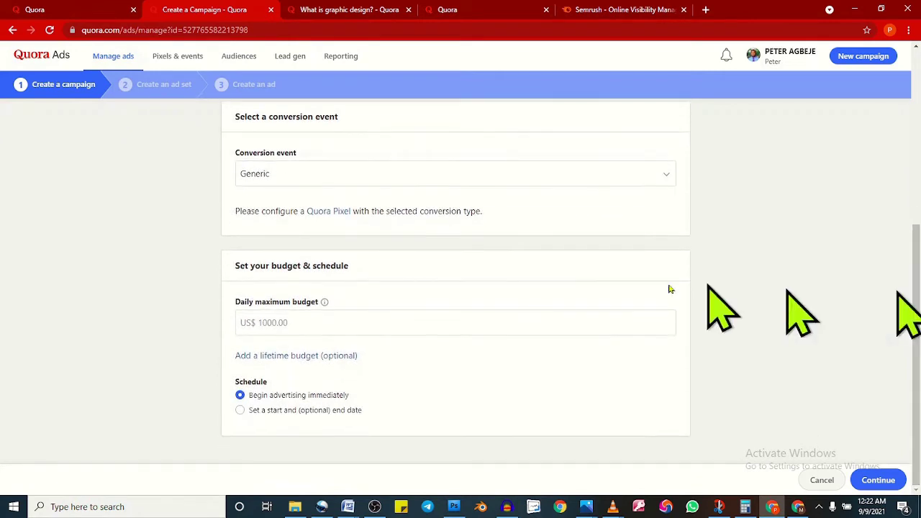
left_click(524, 321)
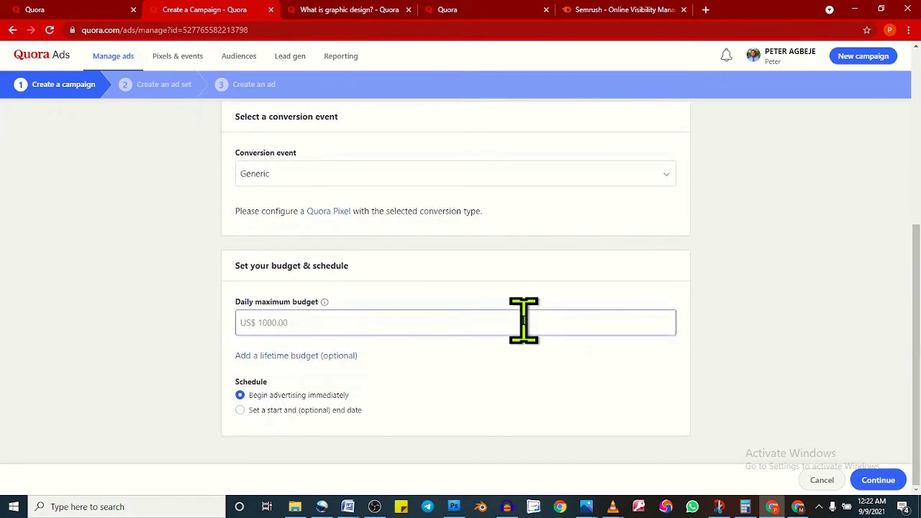
type("150")
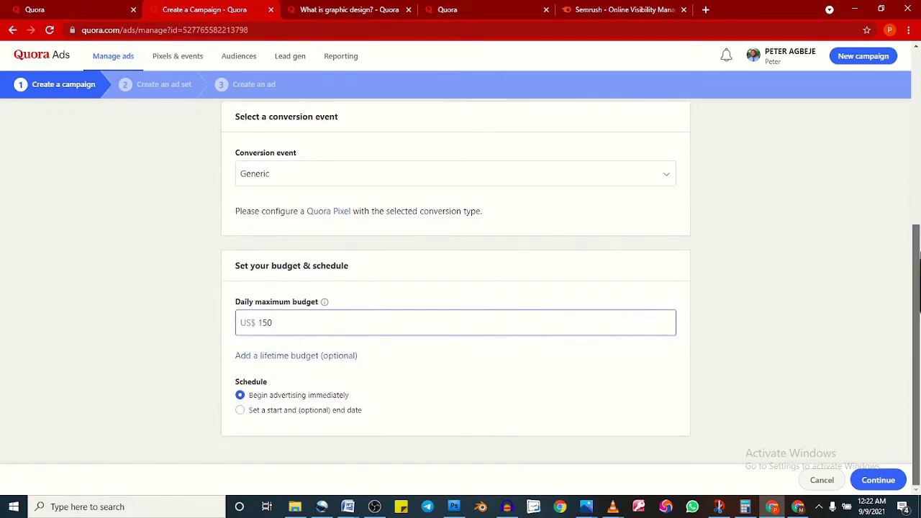
left_click(885, 481)
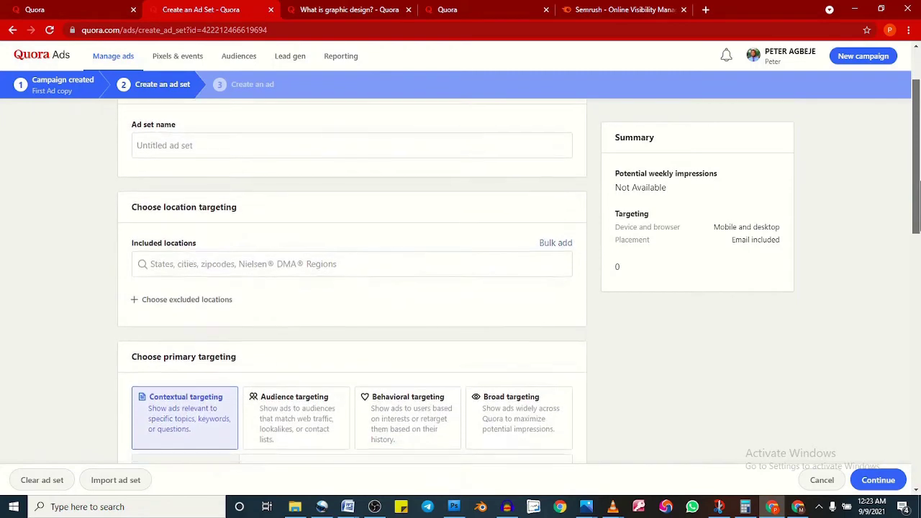
- Bulk-exclude by keyword 'Graphic Design' and review the 20 most-viewed questions with weekly view ranges
scroll(353, 288, "down", 1)
scroll(352, 288, "down", 10)
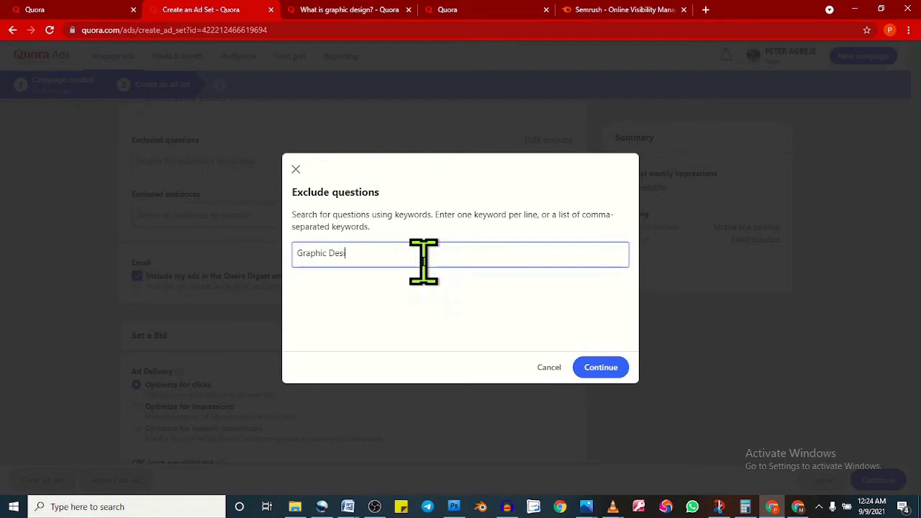
left_click(606, 370)
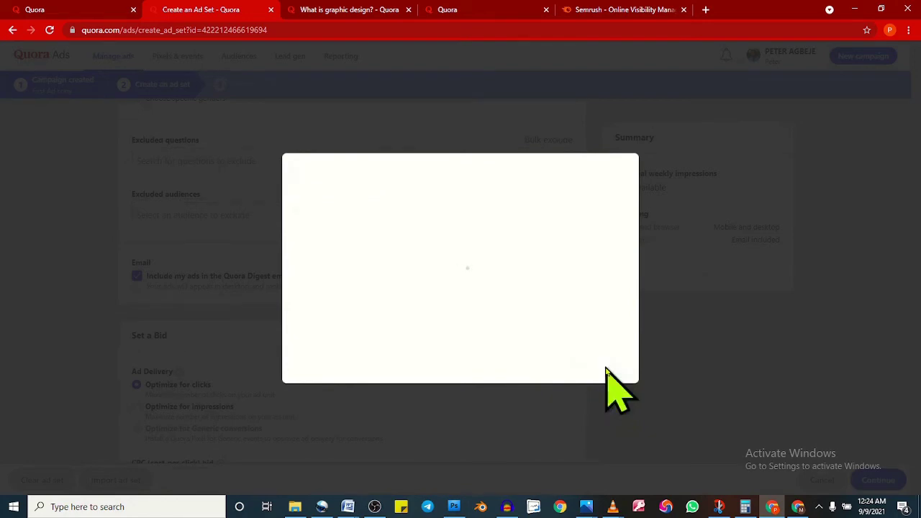
scroll(612, 381, "down", 2)
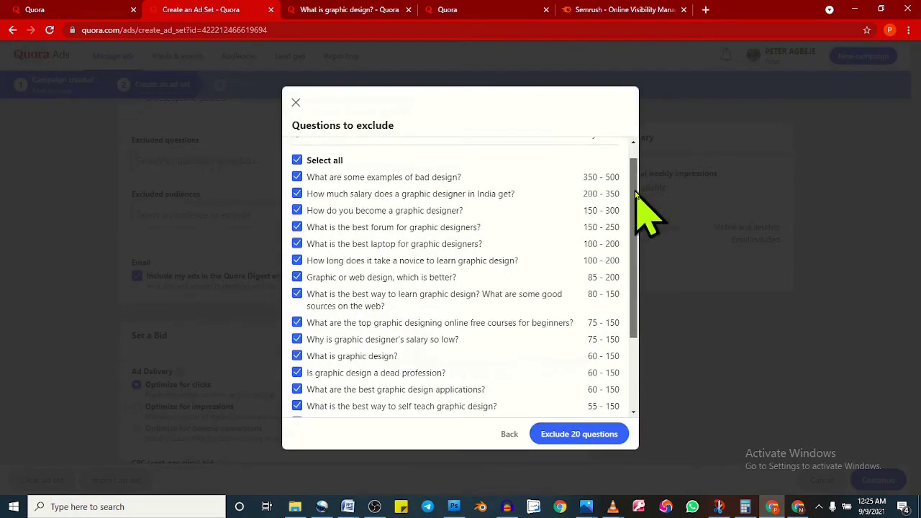
scroll(639, 203, "down", 3)
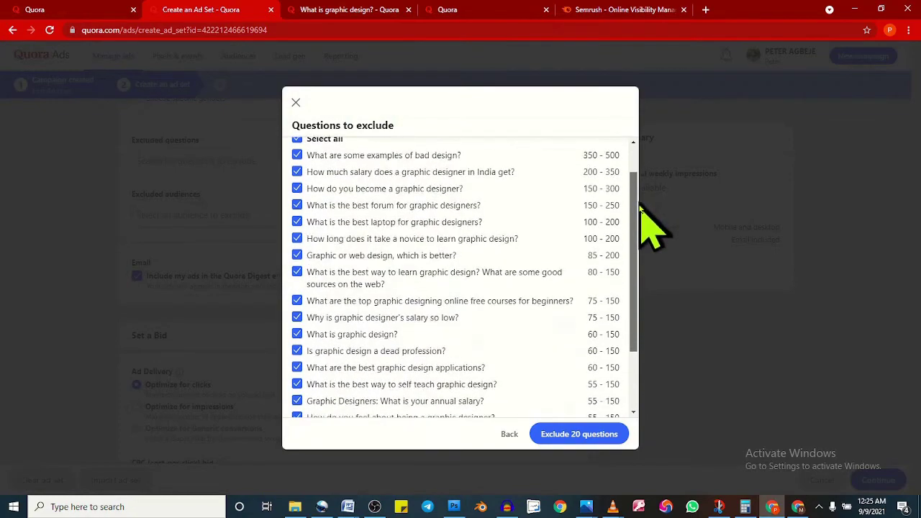
left_click_drag(650, 229, 645, 185)
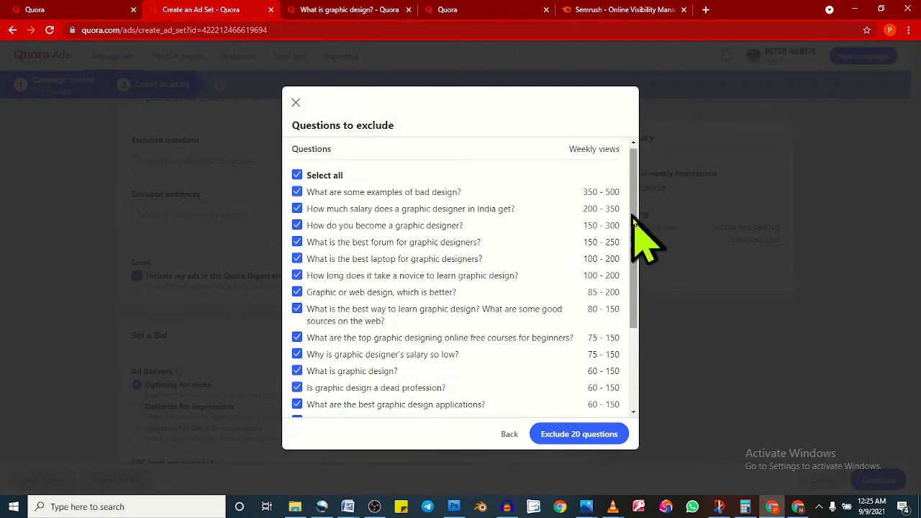
mouse_move(632, 220)
left_mouse_down()
mouse_move(654, 316)
mouse_move(638, 206)
left_mouse_up()
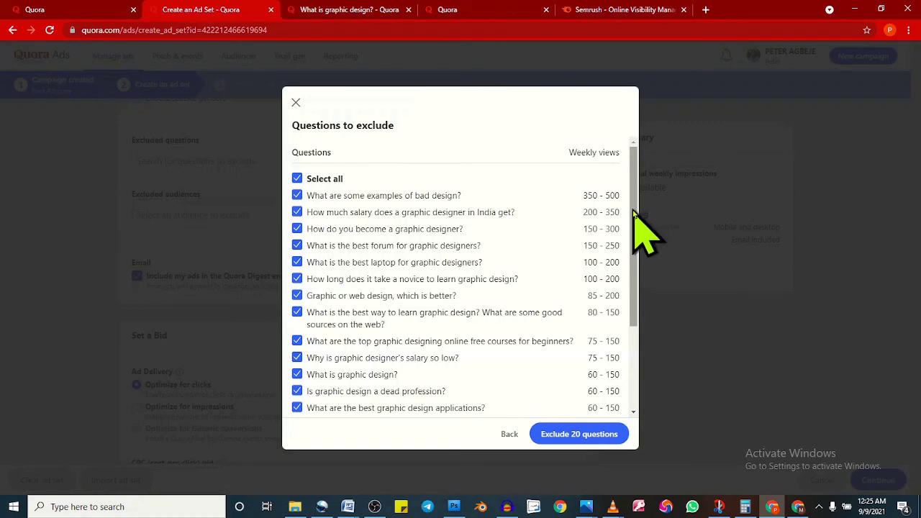
- Run a new bulk-exclude search for 'weight loss' and review the 20 ticked questions, topping at 4000 - 5000 weekly views
key("Escape")
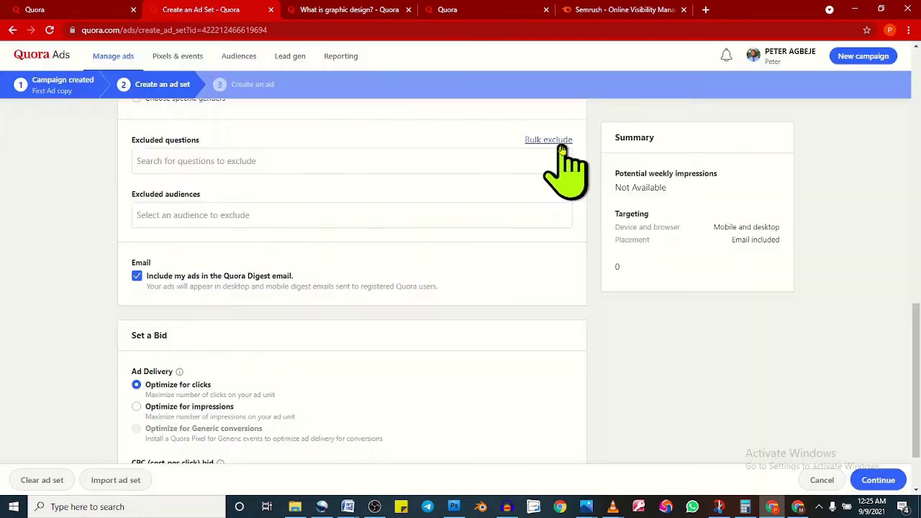
left_click(553, 141)
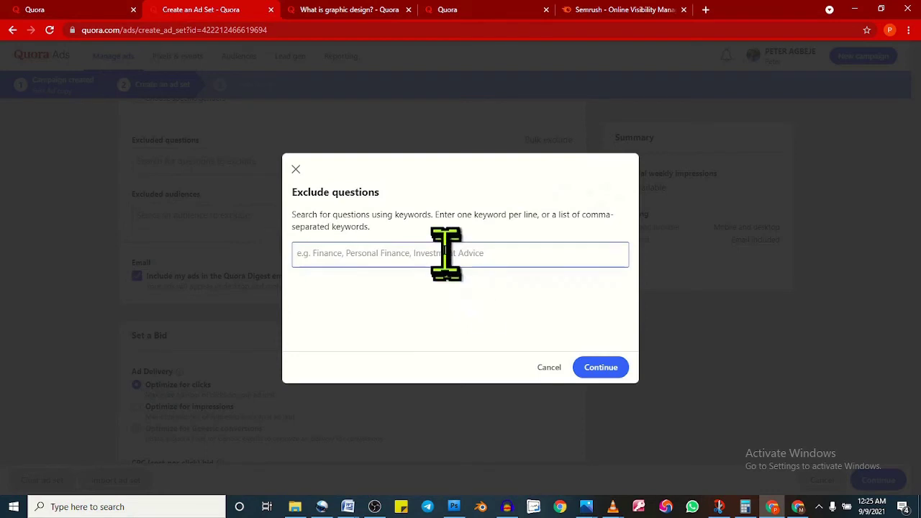
left_click(445, 252)
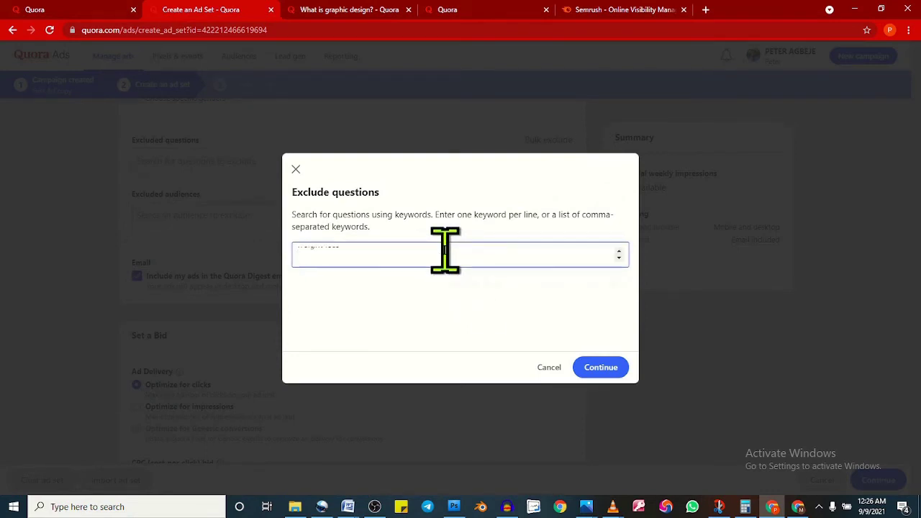
left_click(598, 368)
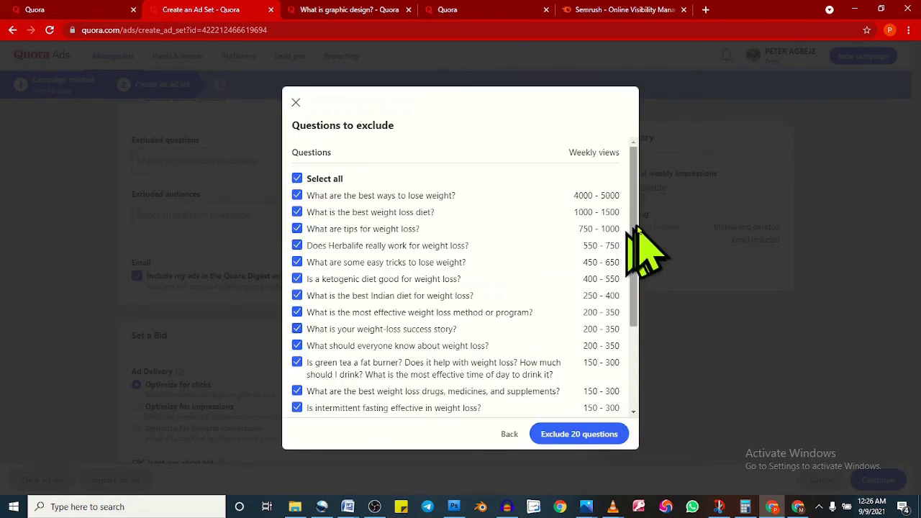
scroll(638, 246, "down", 1)
left_click_drag(638, 245, 647, 167)
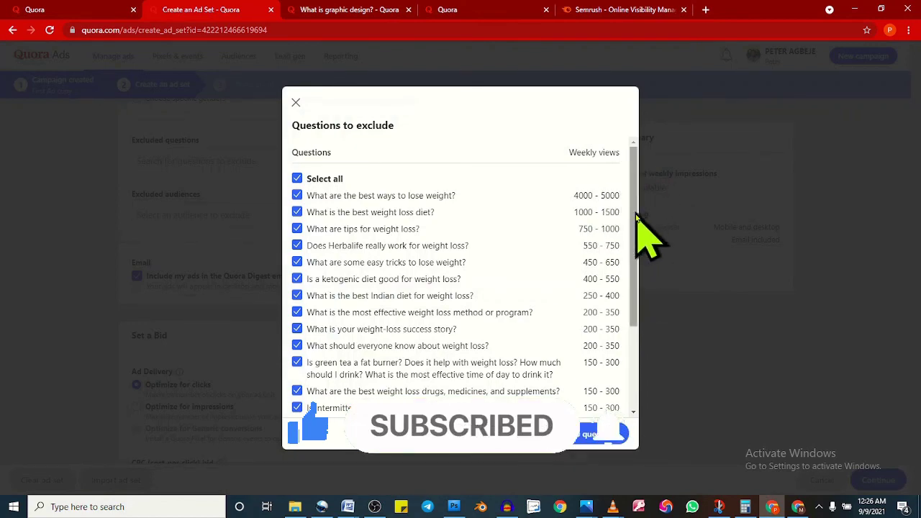
mouse_move(637, 215)
left_mouse_down()
mouse_move(640, 267)
mouse_move(627, 213)
left_mouse_up()
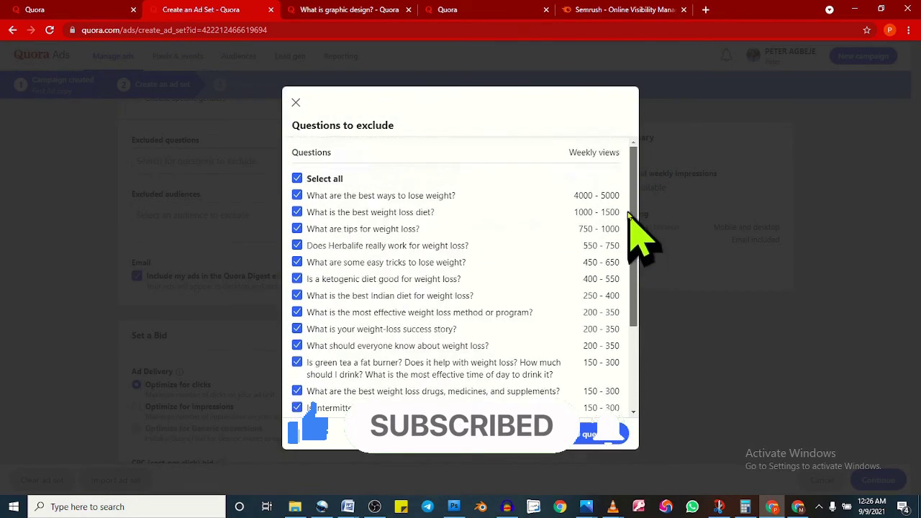